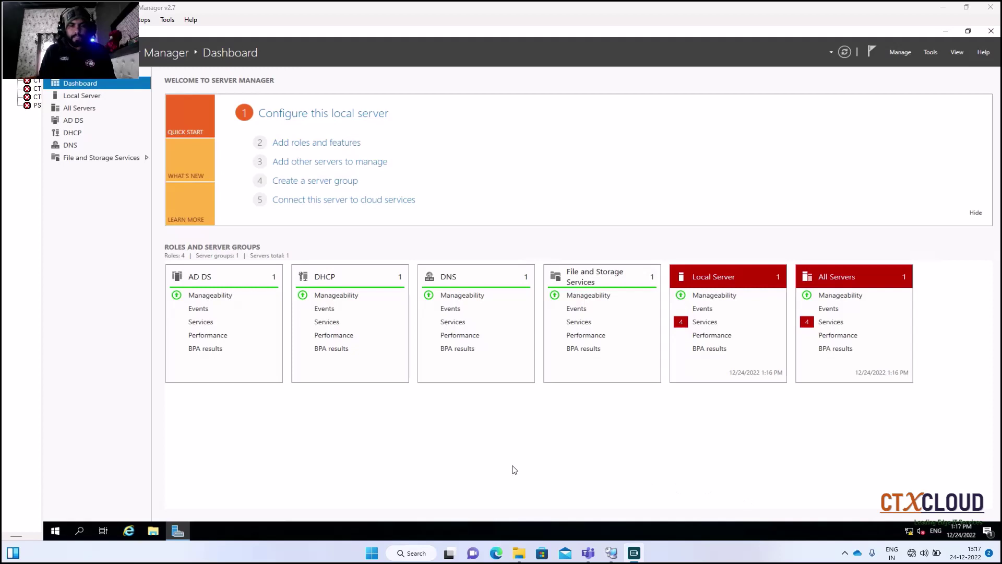
Step: Check CPU and memory usage in Task Manager's Performance view, then close it
right_click(399, 526)
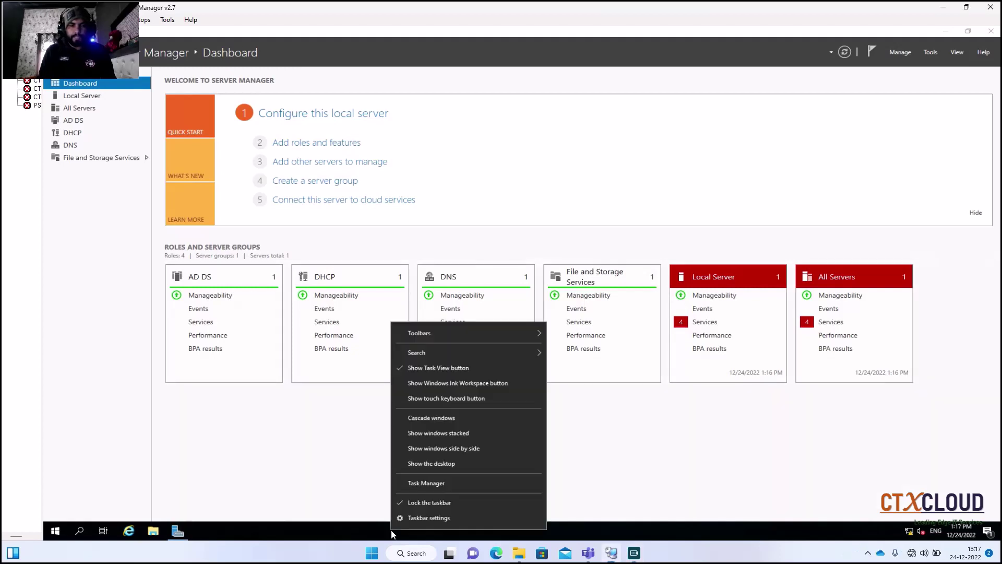
left_click(420, 489)
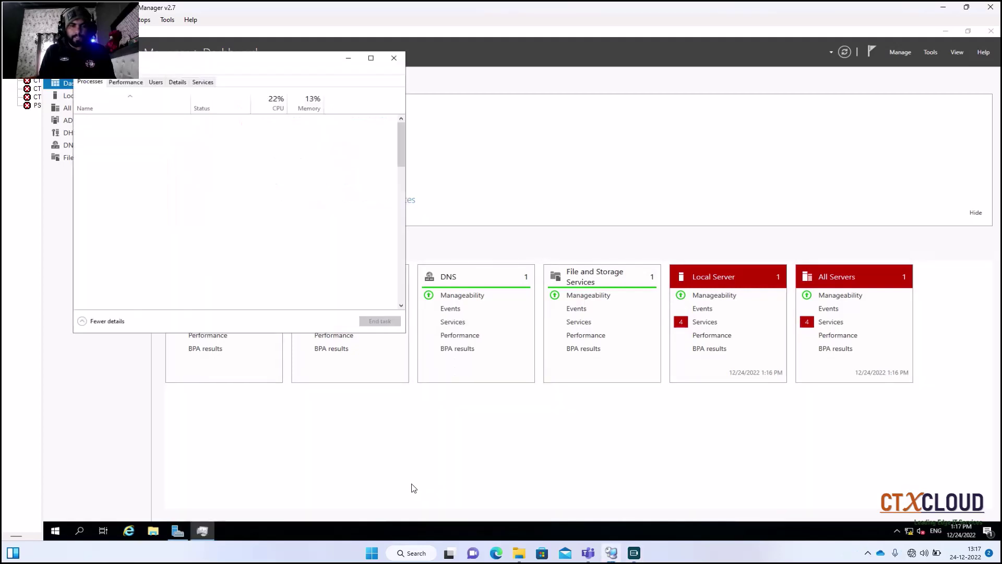
left_click(125, 83)
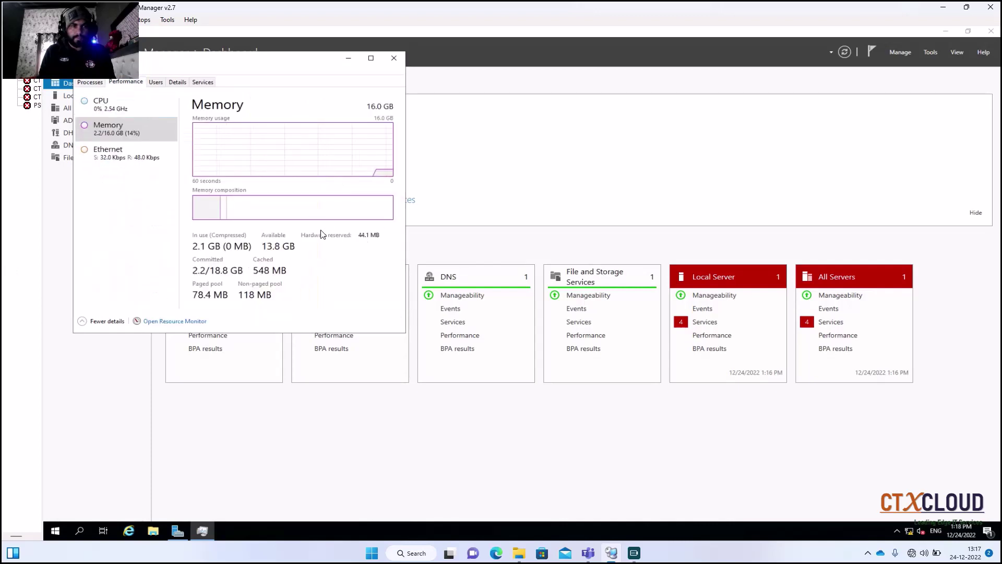
left_click(110, 108)
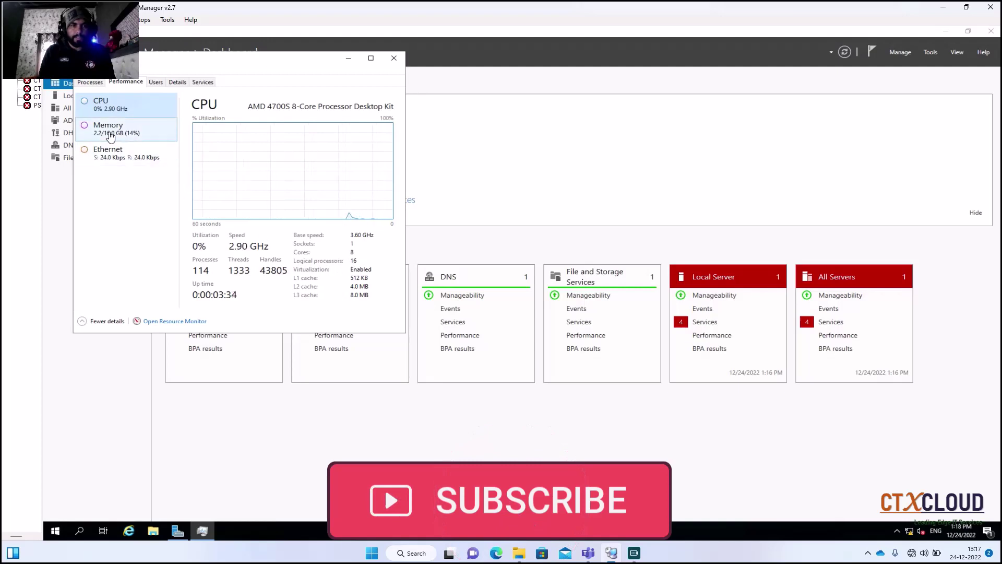
left_click(104, 130)
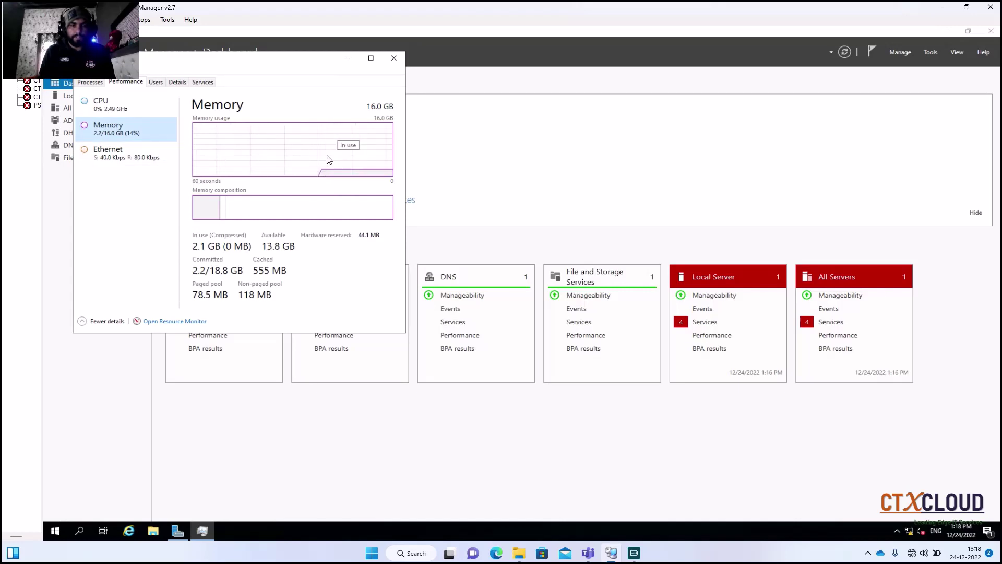
left_click(394, 58)
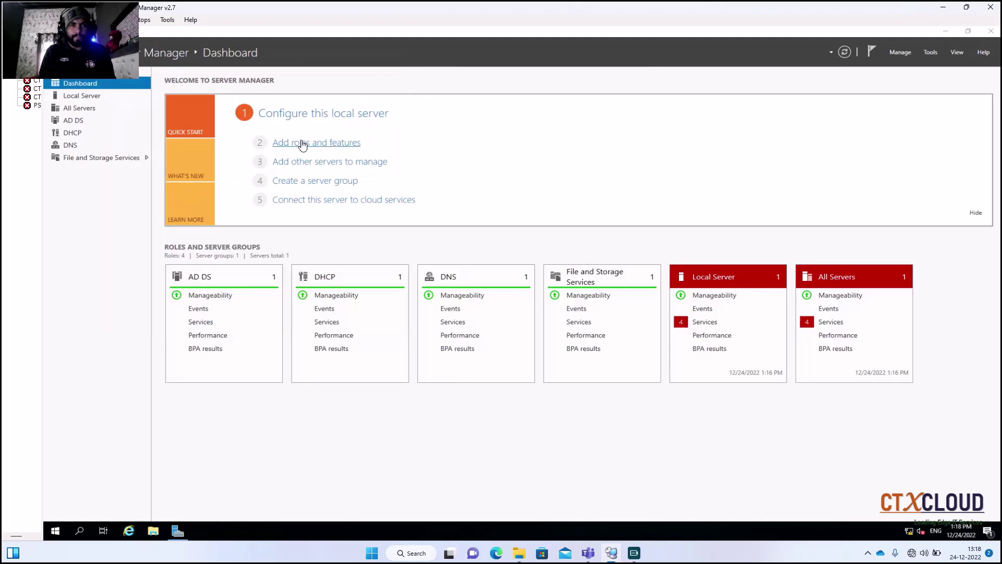
Step: Start Add Roles and Features and select Hyper-V with its required features
left_click(300, 147)
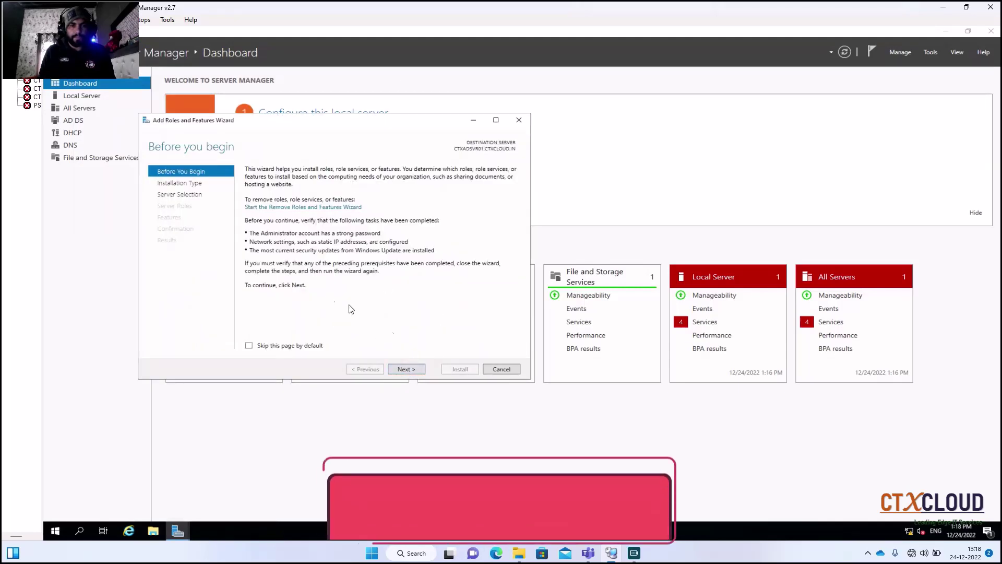
left_click(405, 370)
left_click(408, 371)
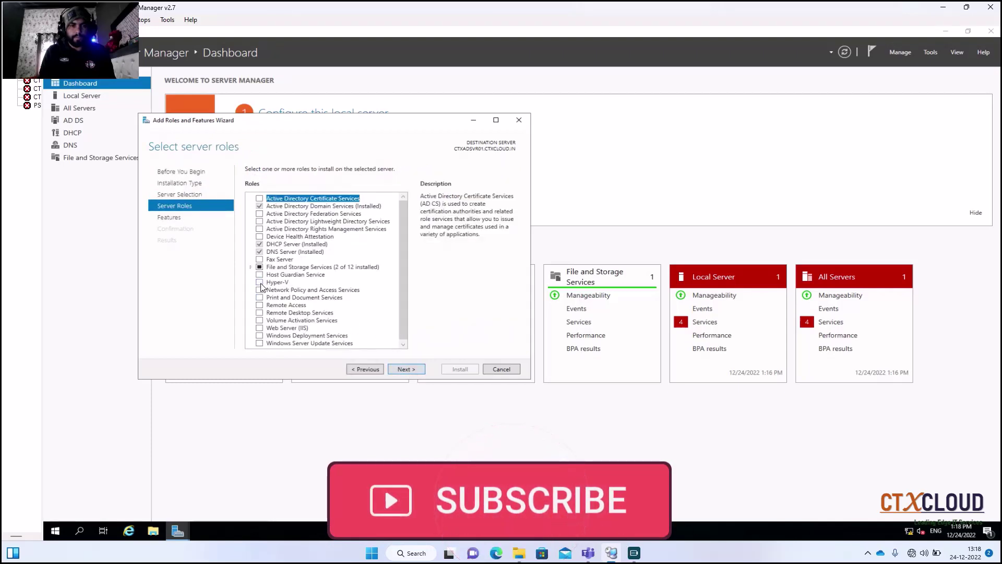
left_click(260, 282)
left_click(361, 325)
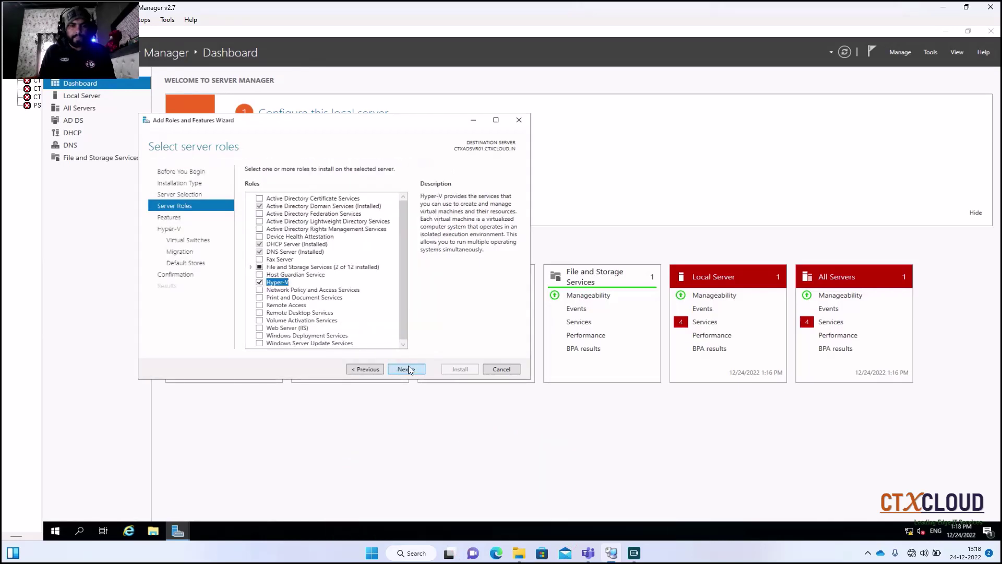
Step: Keep the Ethernet virtual switch, skip migration, keep default stores, and install Hyper-V
left_click(408, 370)
left_click(408, 371)
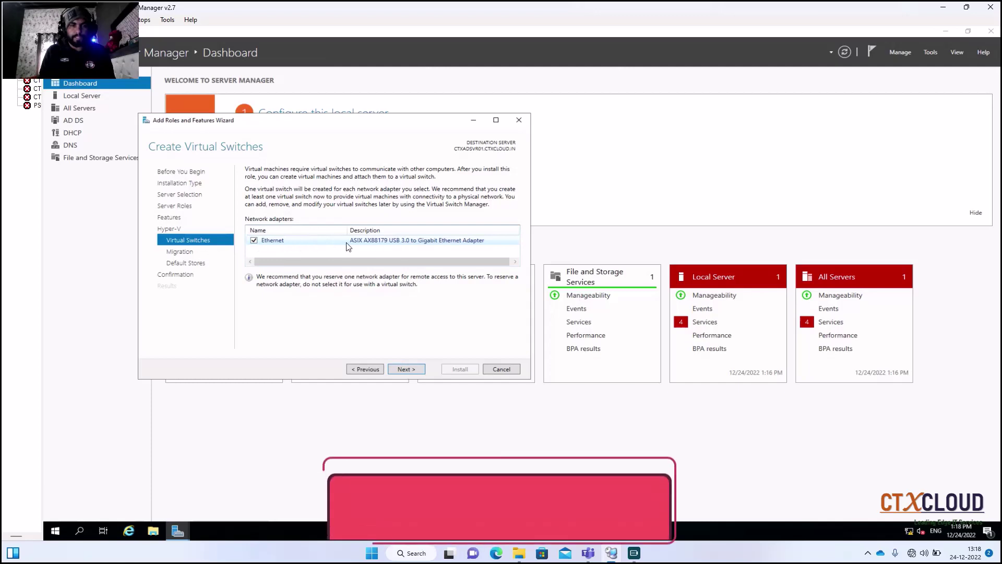
left_click(404, 369)
left_click(404, 370)
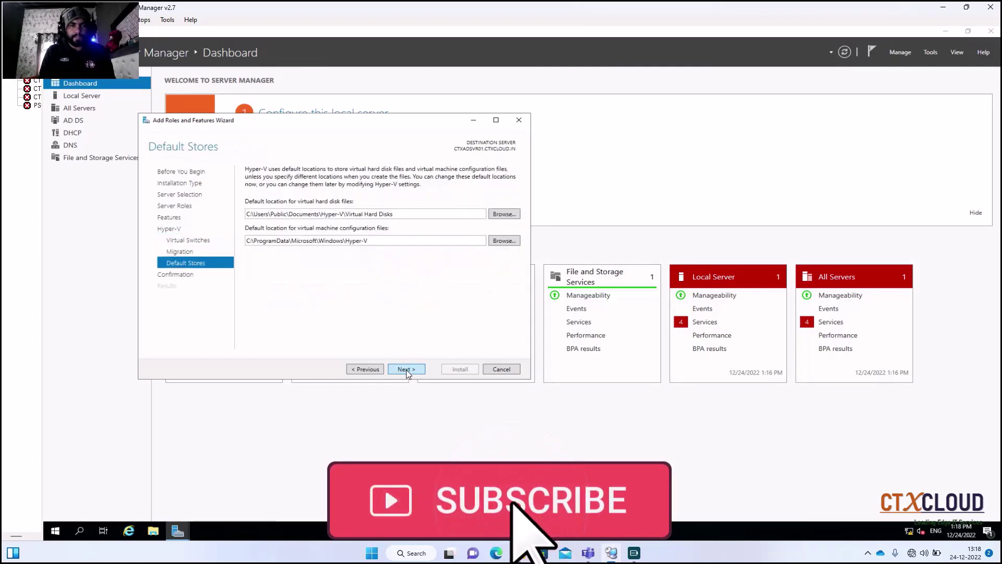
left_click(413, 370)
left_click(454, 370)
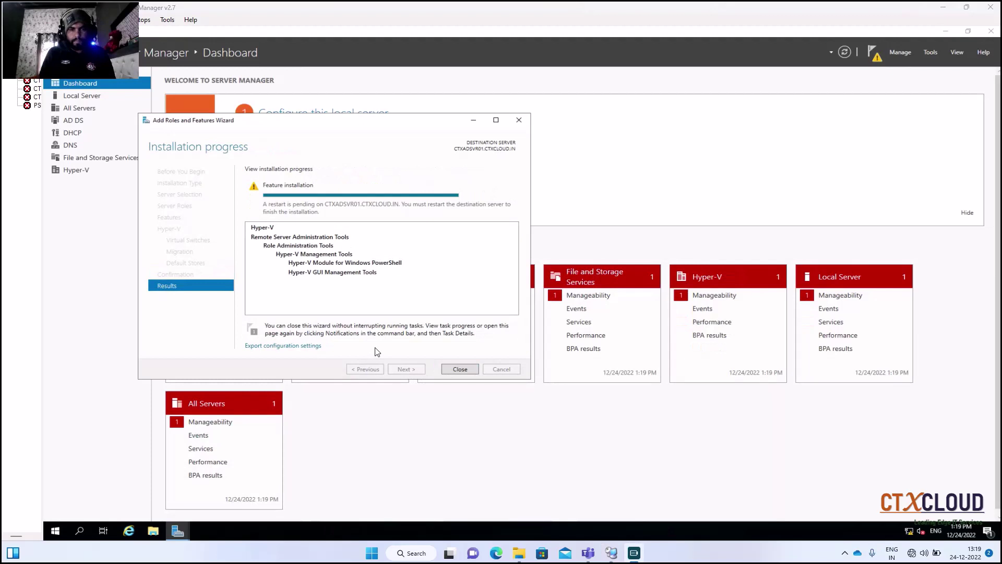
Step: Close the finished Hyper-V installation progress page to return to the dashboard
left_click(456, 367)
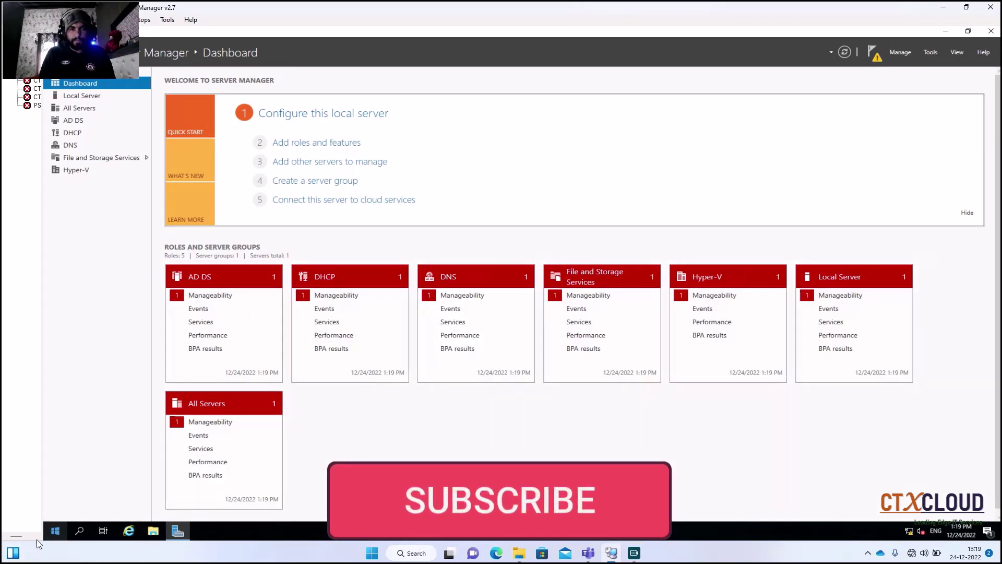